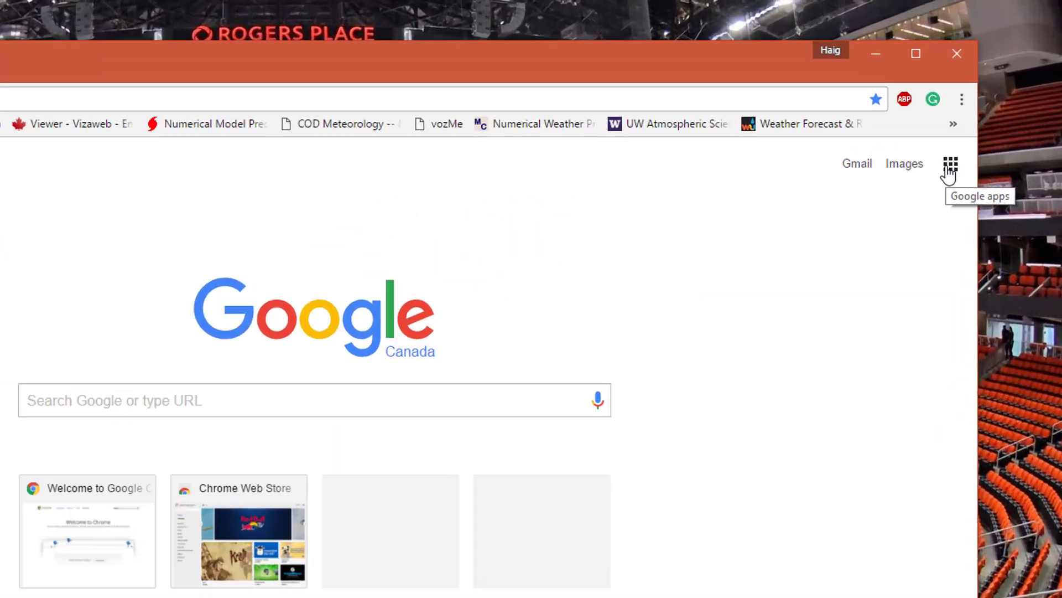
# Step: Reach the Google sign-in page via My Account in the Google apps grid
pyautogui.click(946, 106)
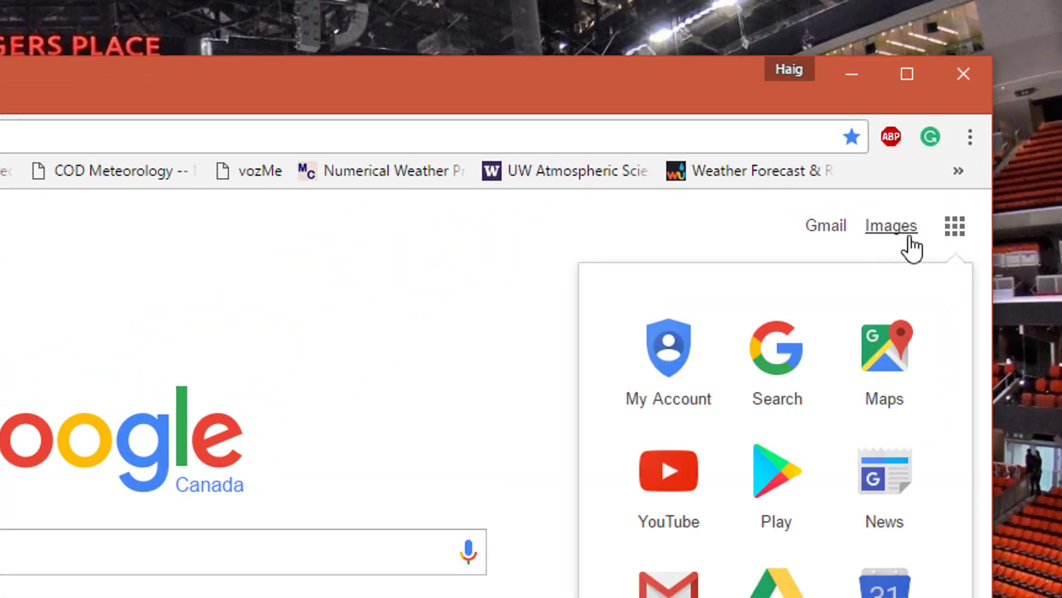
pyautogui.click(467, 356)
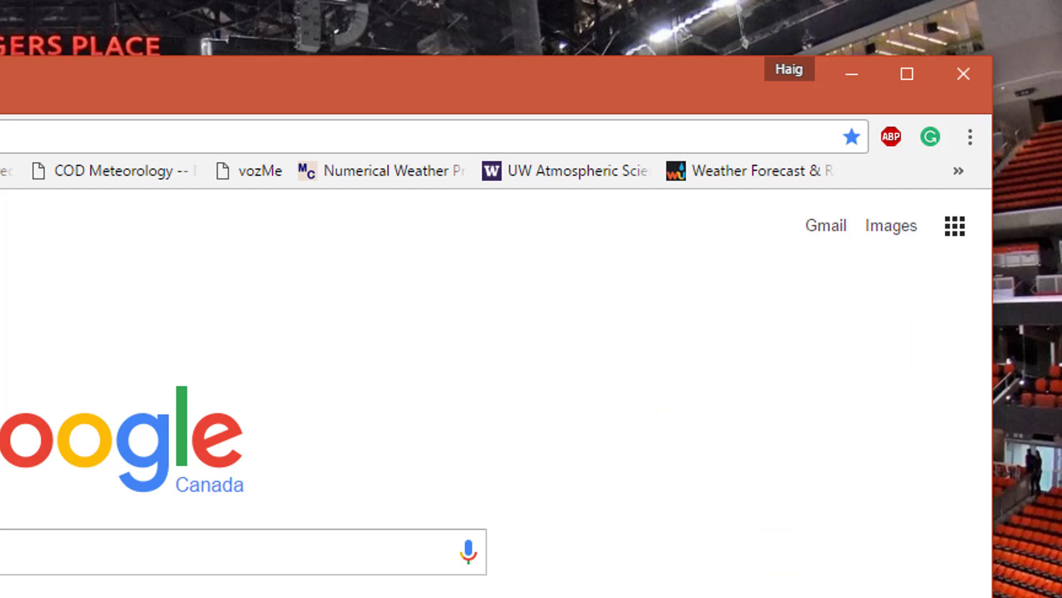
pyautogui.click(960, 232)
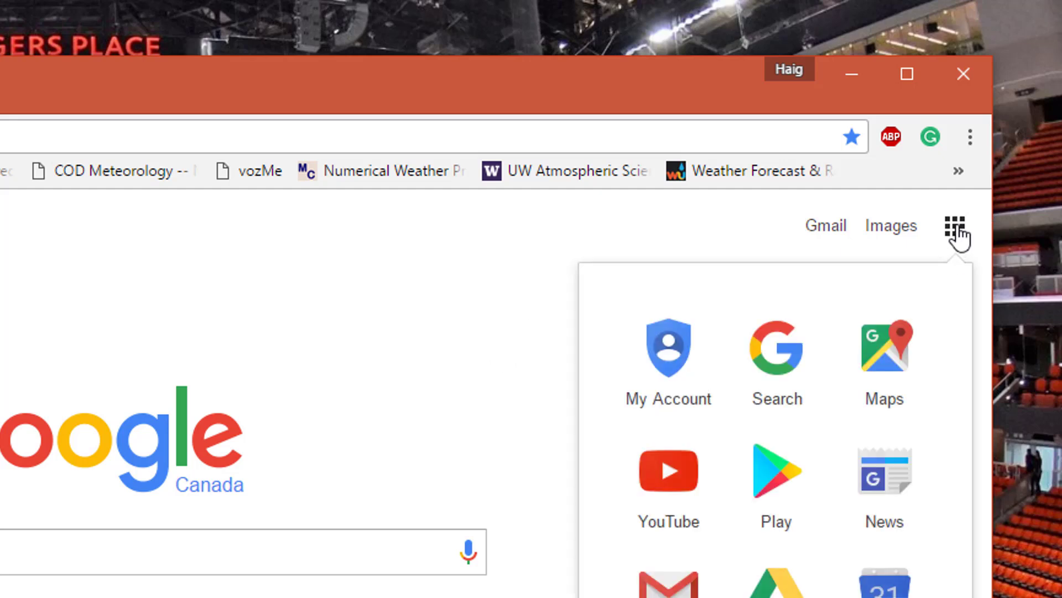
pyautogui.click(670, 347)
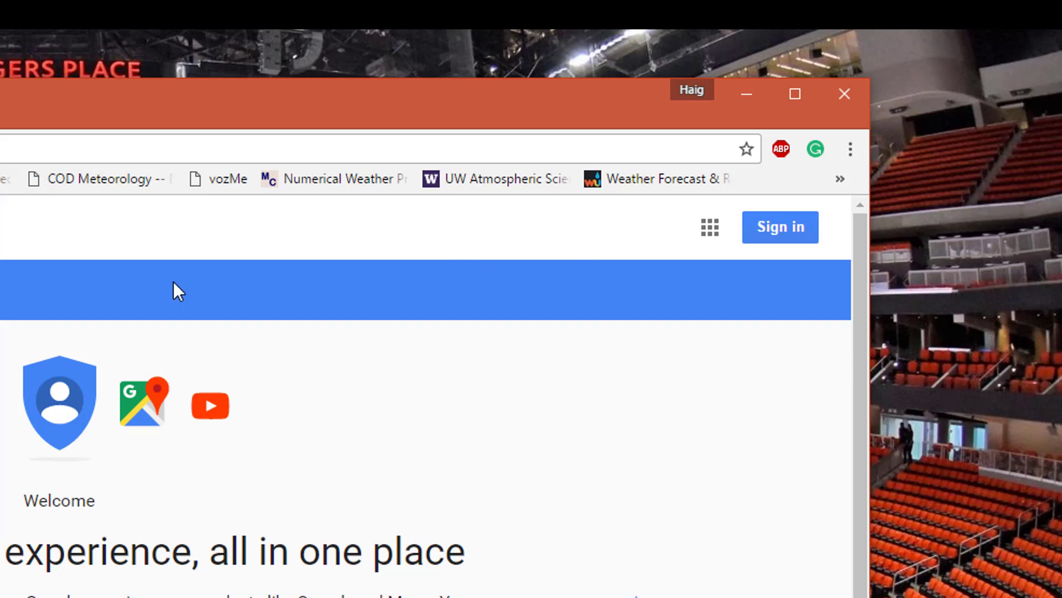
pyautogui.click(803, 228)
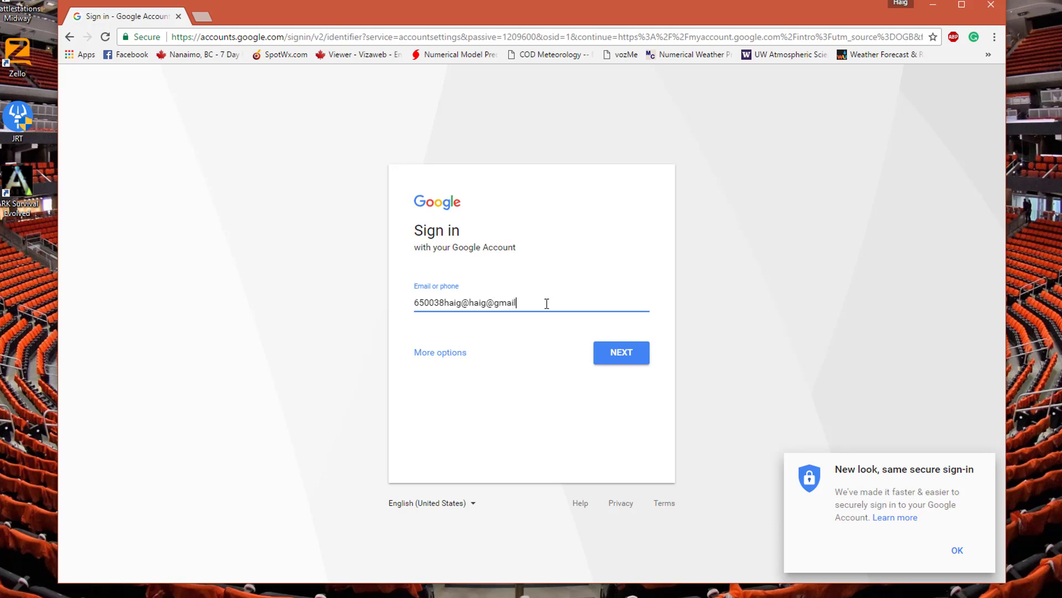
# Step: Remove the duplicated part of the e-mail address, continue, and submit the account password
pyautogui.write('m')
pyautogui.press('Tab')
pyautogui.click(501, 325)
pyautogui.click(609, 357)
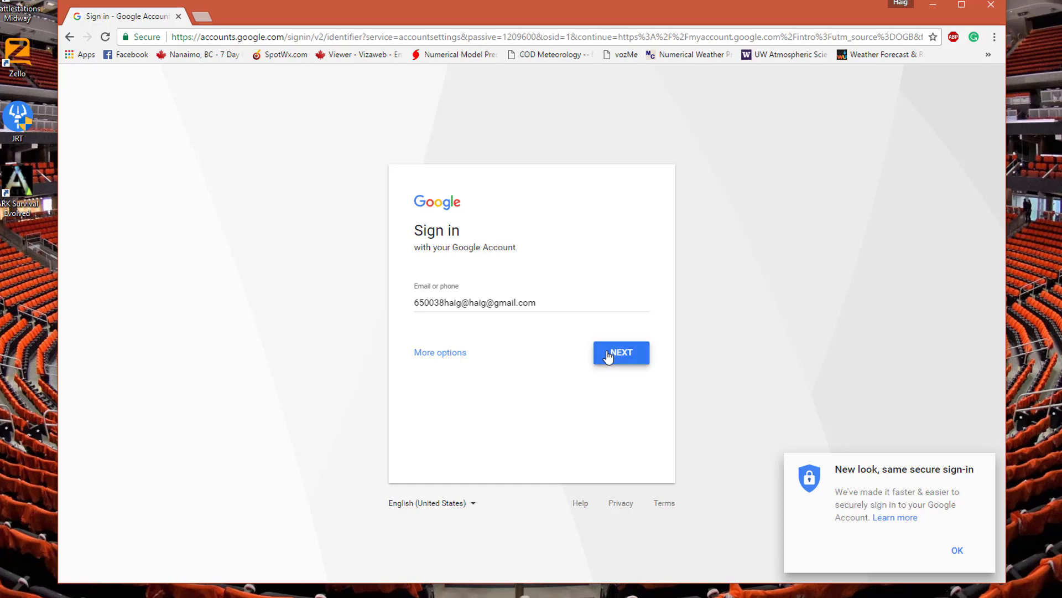
pyautogui.click(480, 302)
pyautogui.press('BackSpace')
pyautogui.press('BackSpace')
pyautogui.press('BackSpace')
pyautogui.press('Delete')
pyautogui.press('Delete')
pyautogui.click(620, 353)
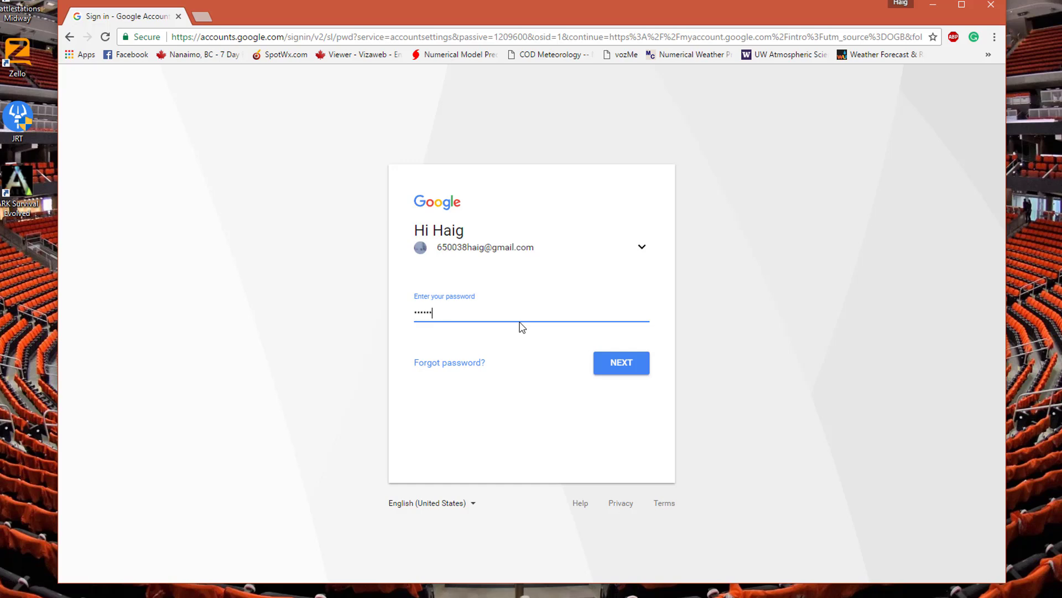
pyautogui.press('Return')
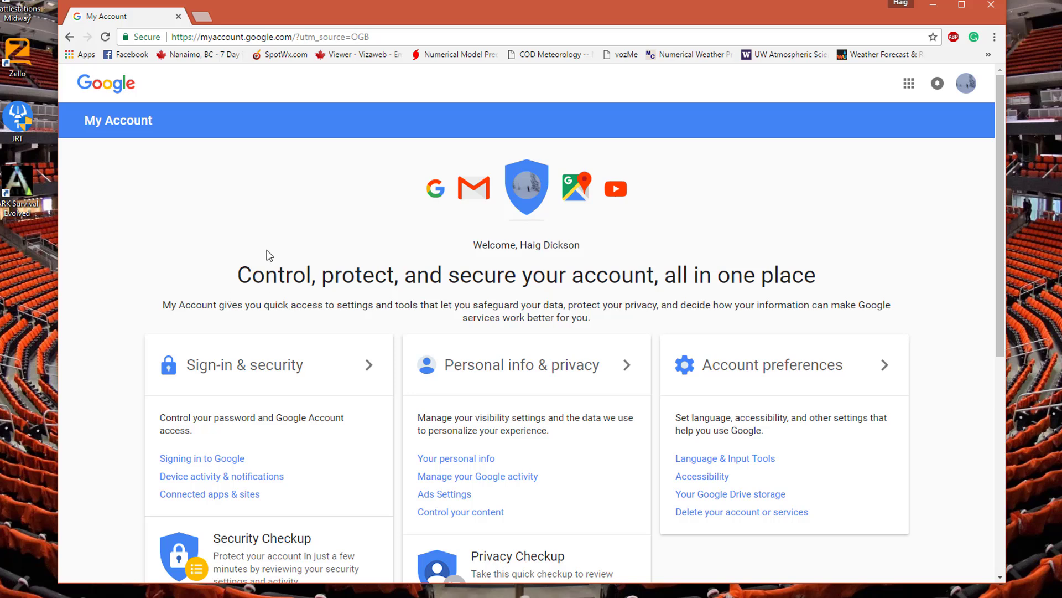
# Step: Go through Manage your Google activity to the Activity controls page
pyautogui.scroll(-1, 269, 255)
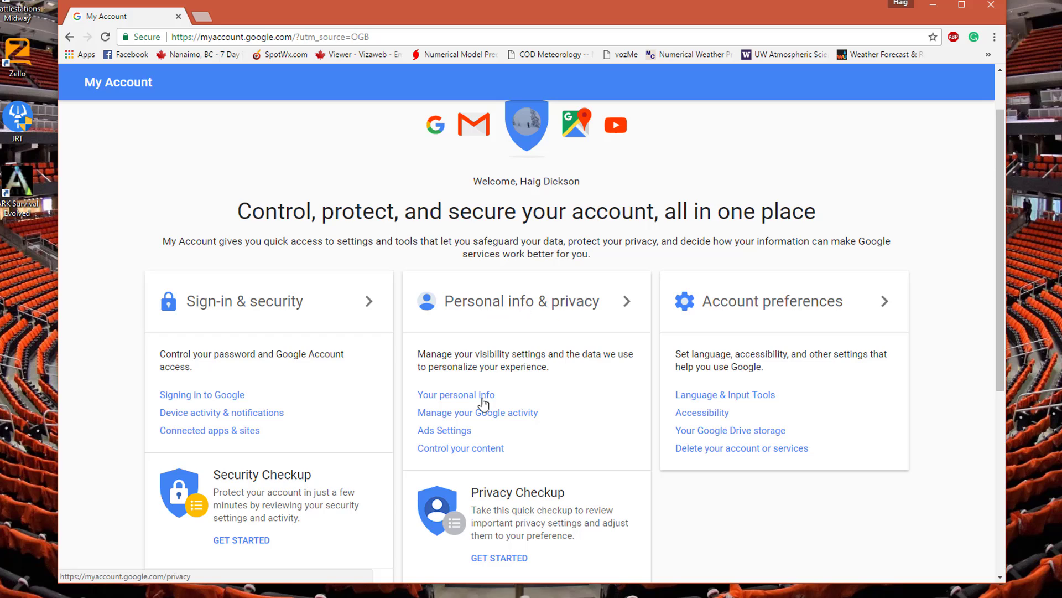
pyautogui.click(468, 413)
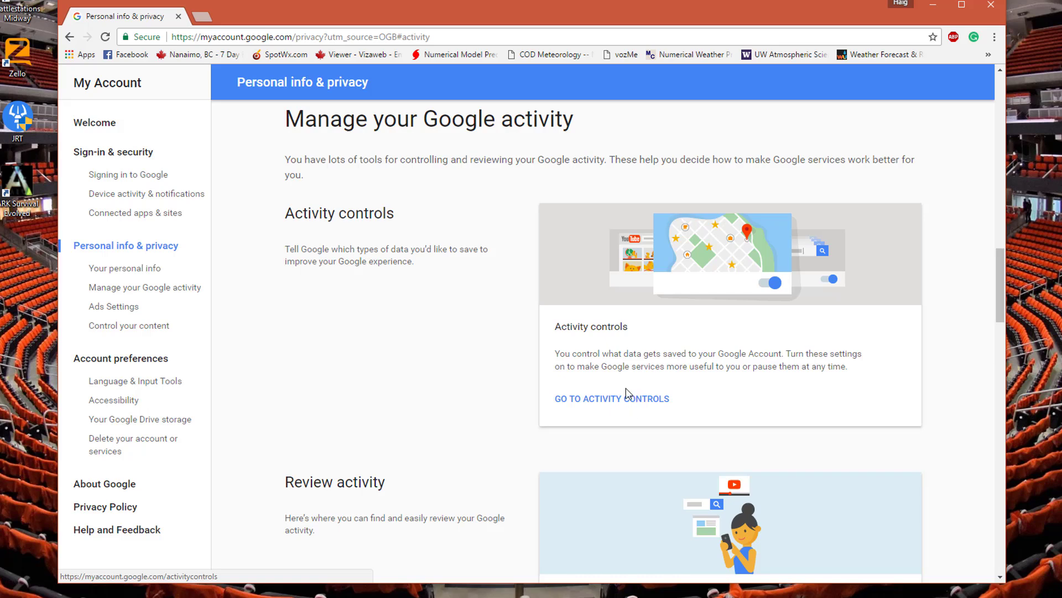
pyautogui.scroll(-2, 619, 409)
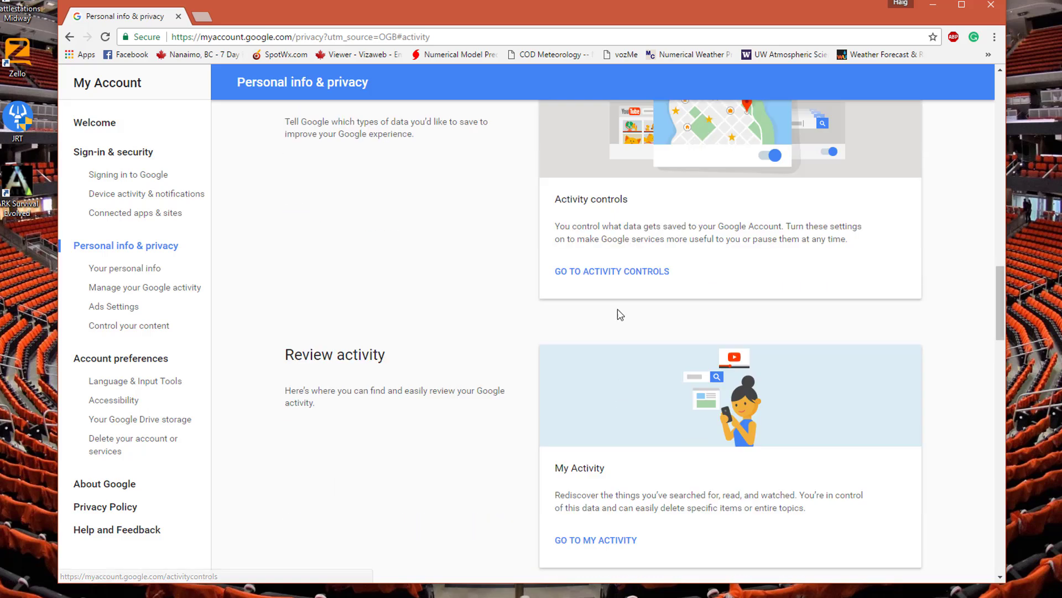
pyautogui.click(598, 271)
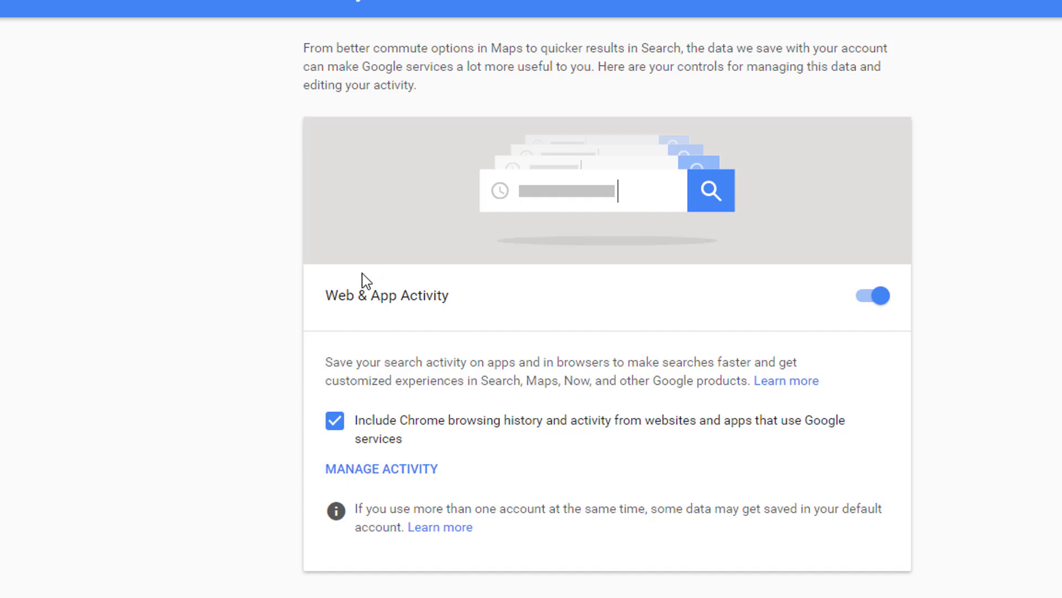
# Step: Uncheck Include Chrome browsing history, confirm Pause, and open Web & App Manage Activity
pyautogui.scroll(-5, 387, 282)
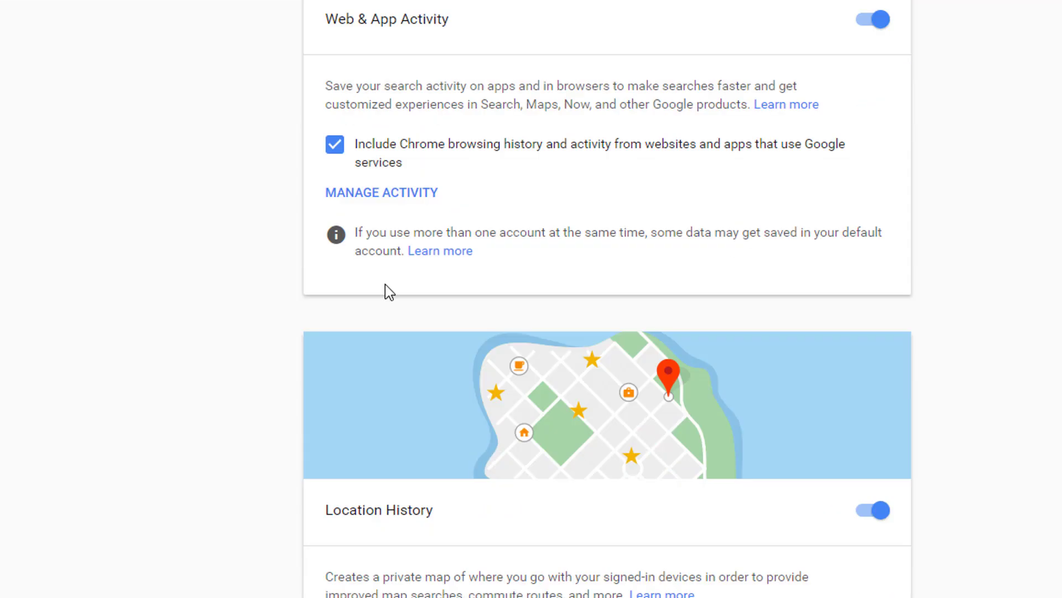
pyautogui.scroll(5, 385, 284)
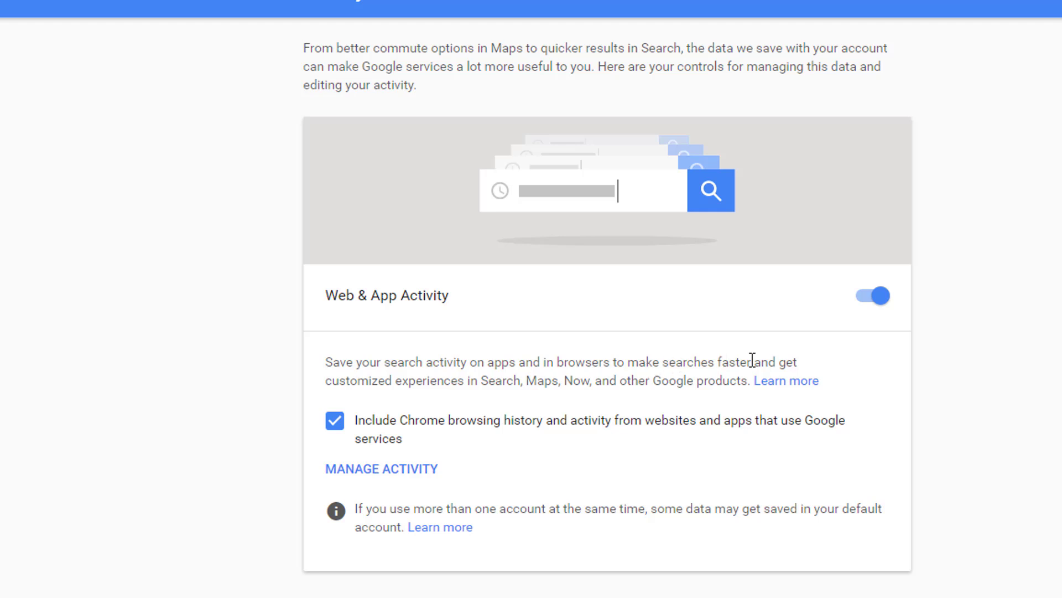
pyautogui.click(339, 422)
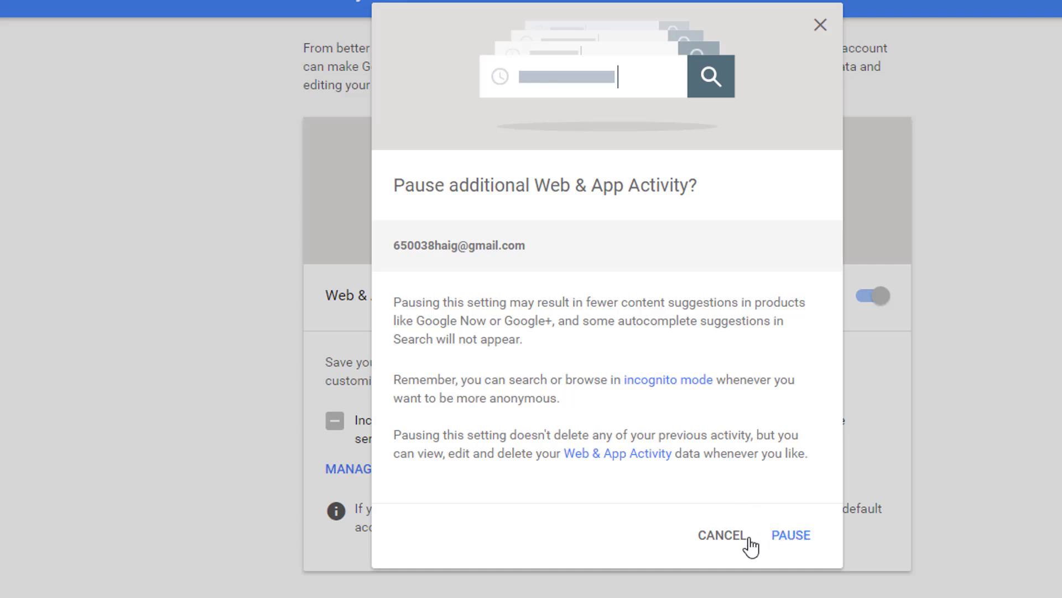
pyautogui.click(799, 535)
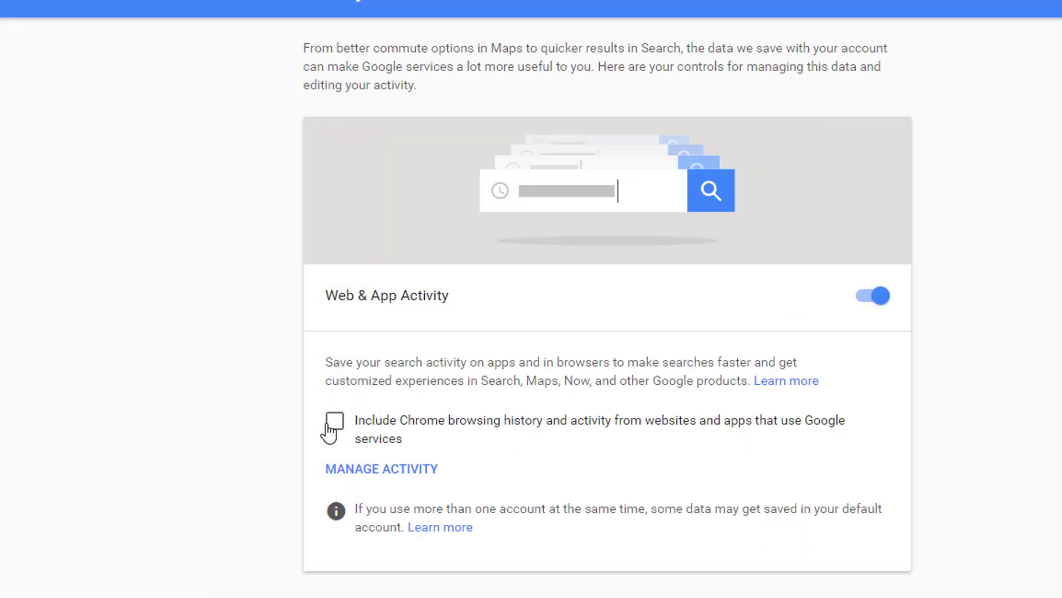
pyautogui.click(354, 475)
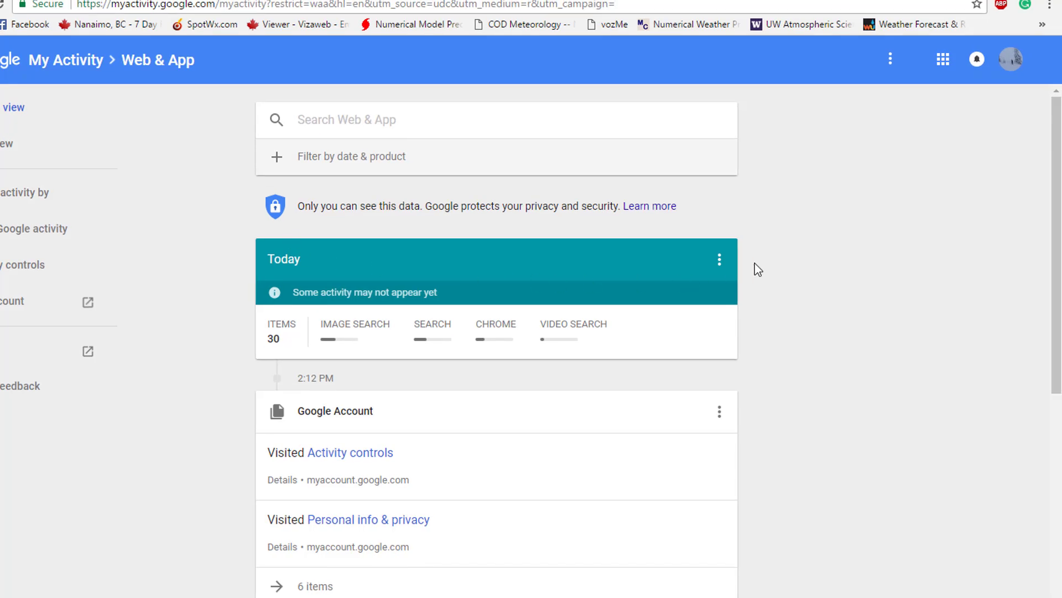
# Step: Delete the Today card's activity from May 10 through its options menu
pyautogui.click(718, 259)
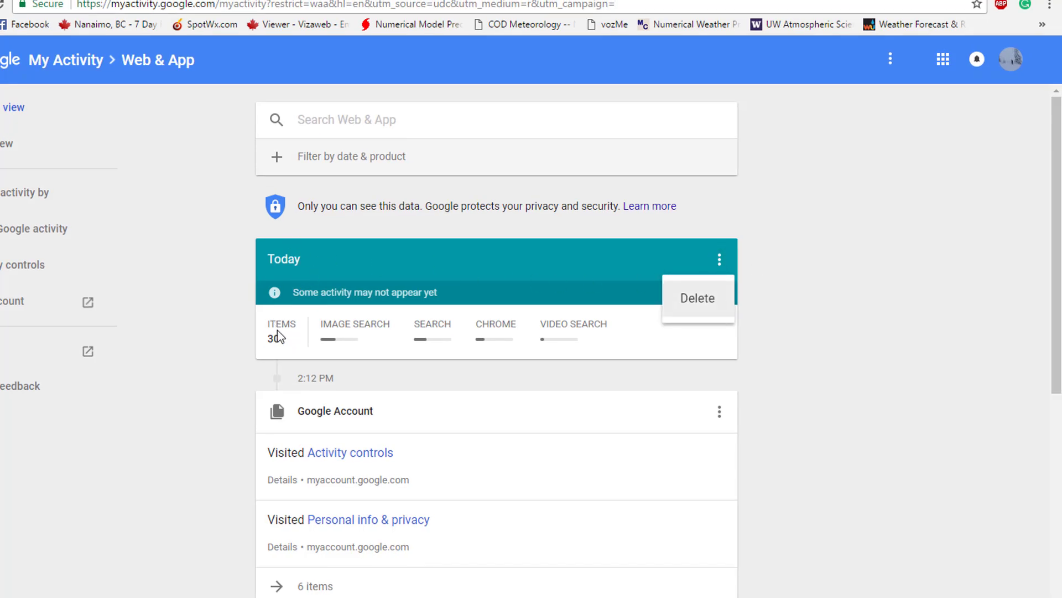
pyautogui.click(695, 301)
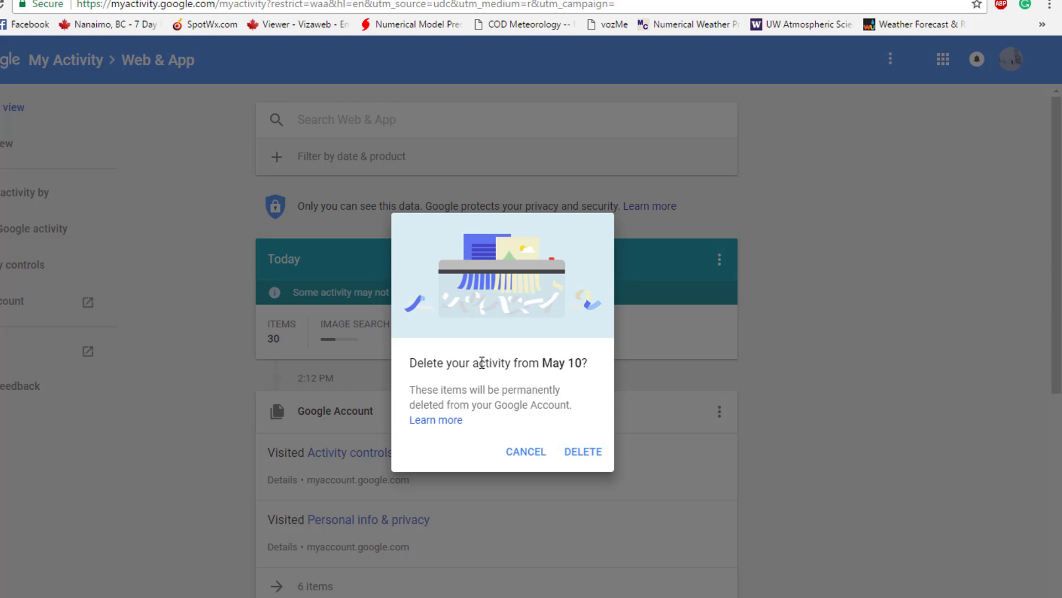
pyautogui.click(584, 452)
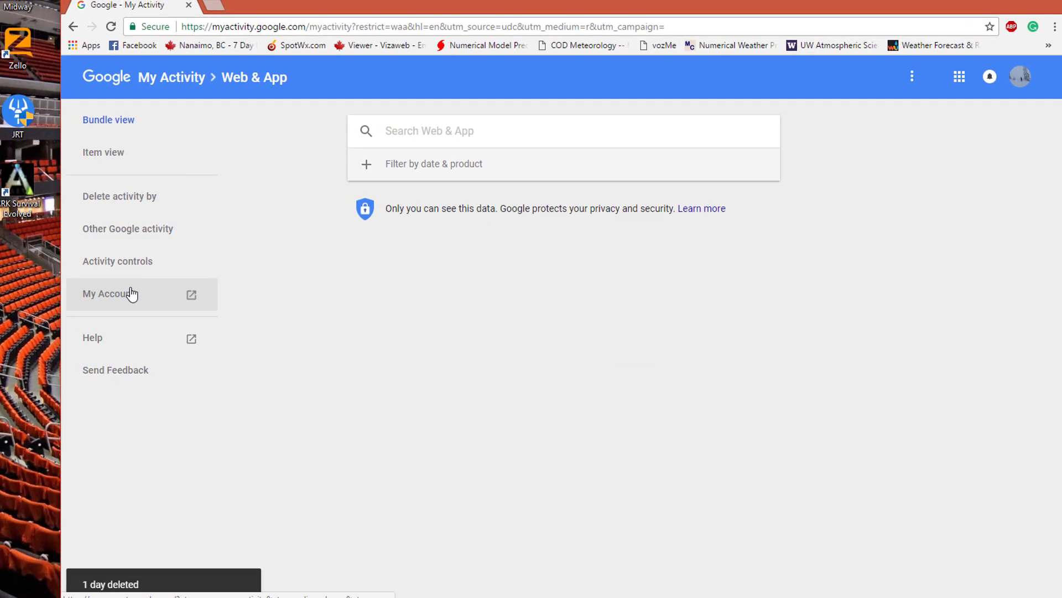
# Step: Permanently delete Web & App activity using Delete activity by with the All time range
pyautogui.click(152, 201)
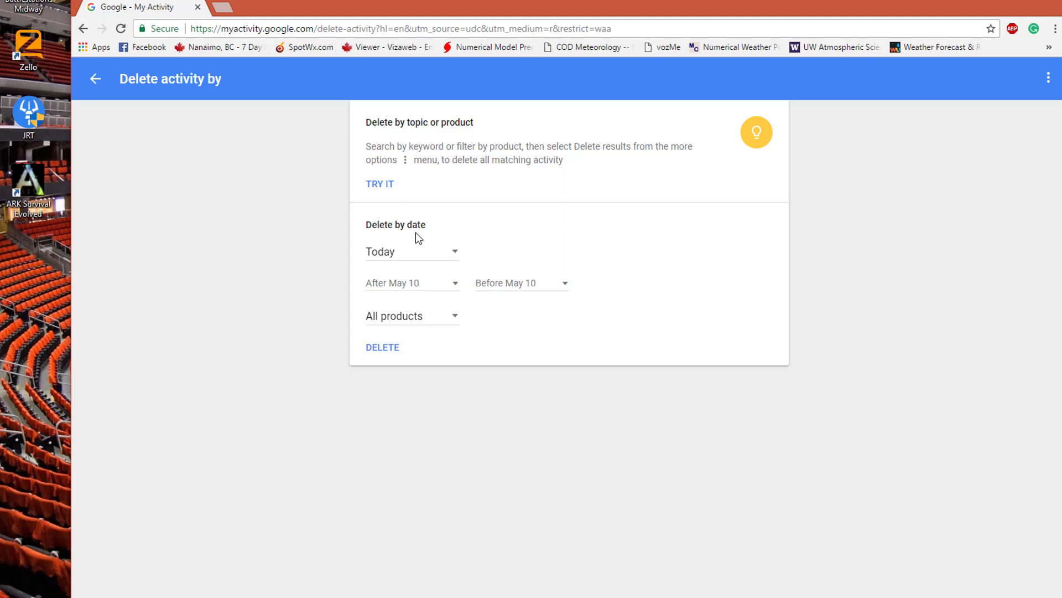
pyautogui.click(412, 258)
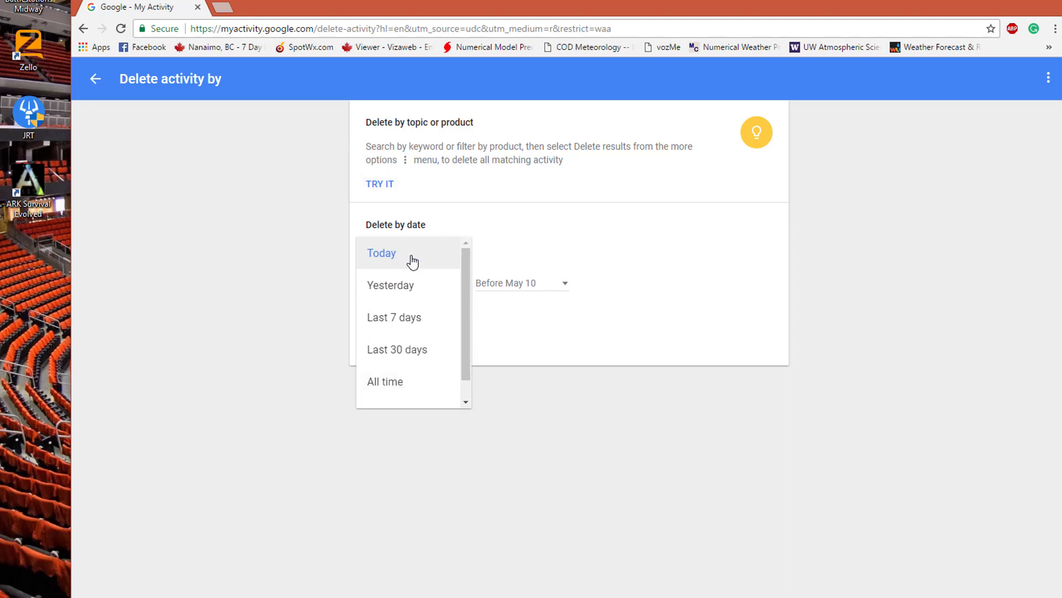
pyautogui.click(390, 383)
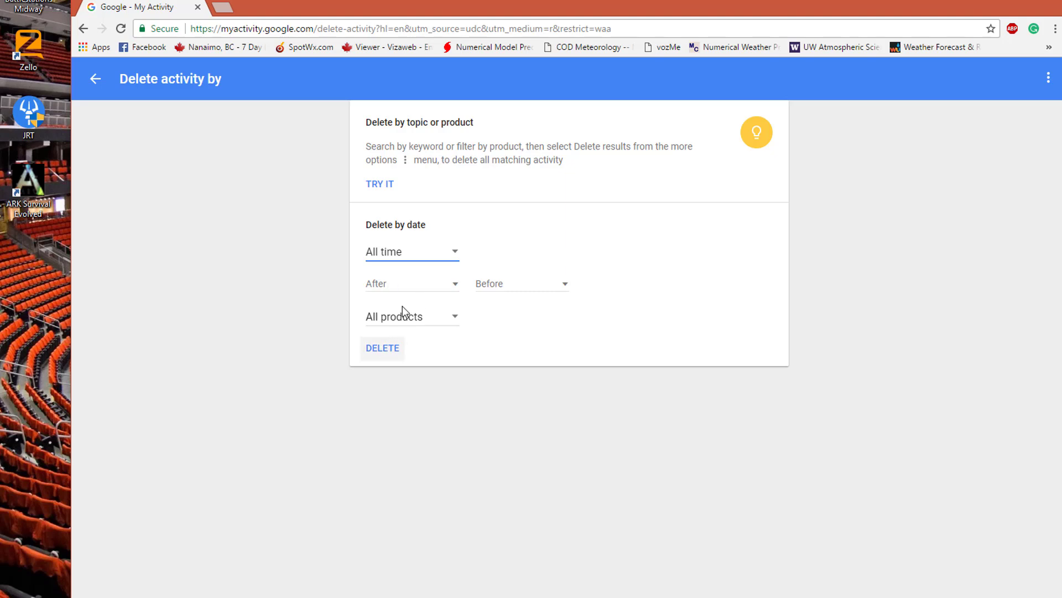
pyautogui.click(380, 349)
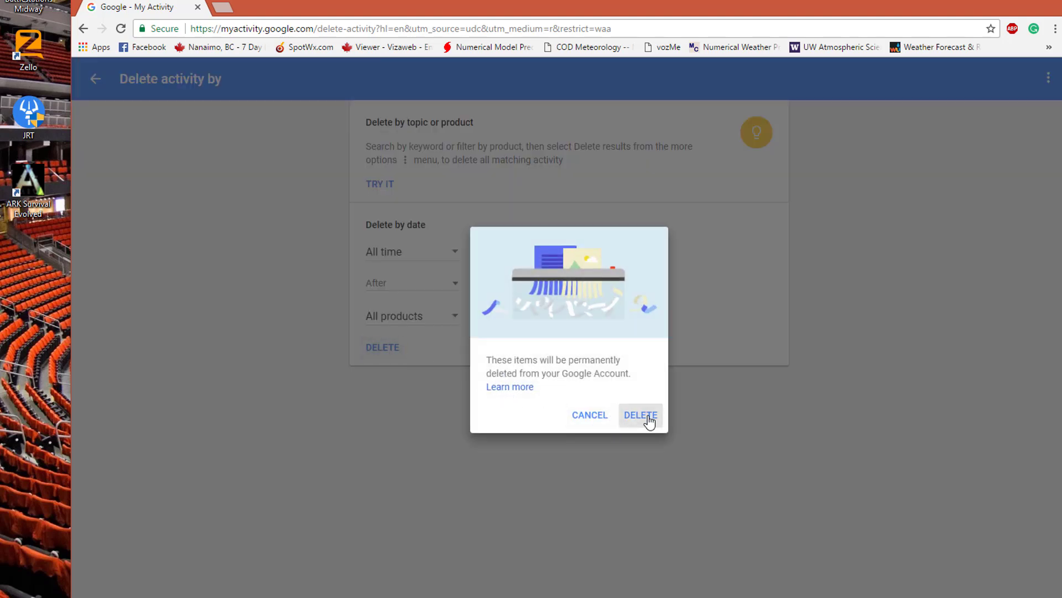
pyautogui.click(637, 410)
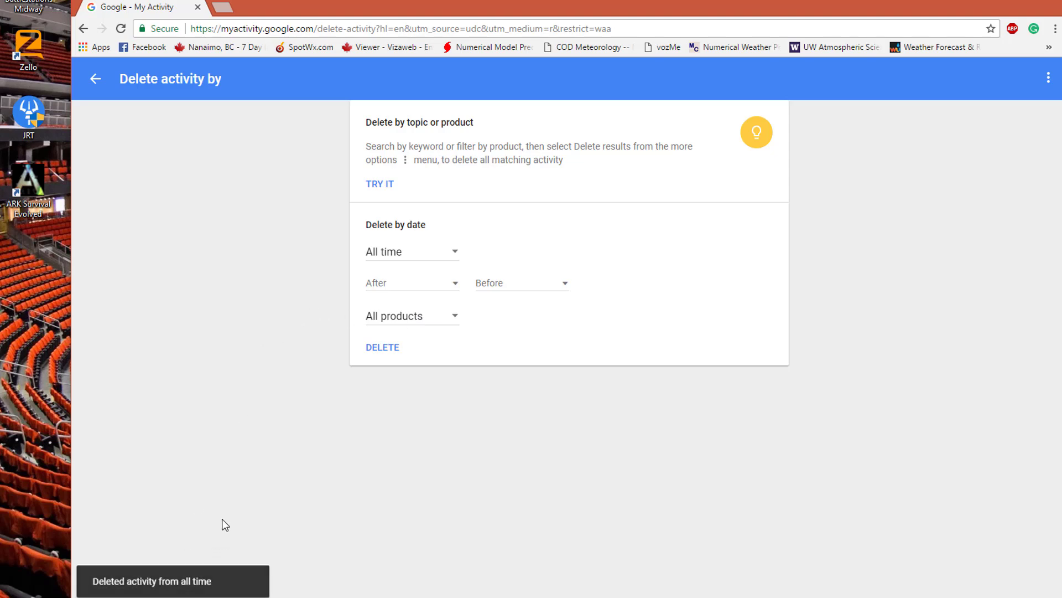
# Step: Go back twice to the Activity controls page
pyautogui.click(84, 29)
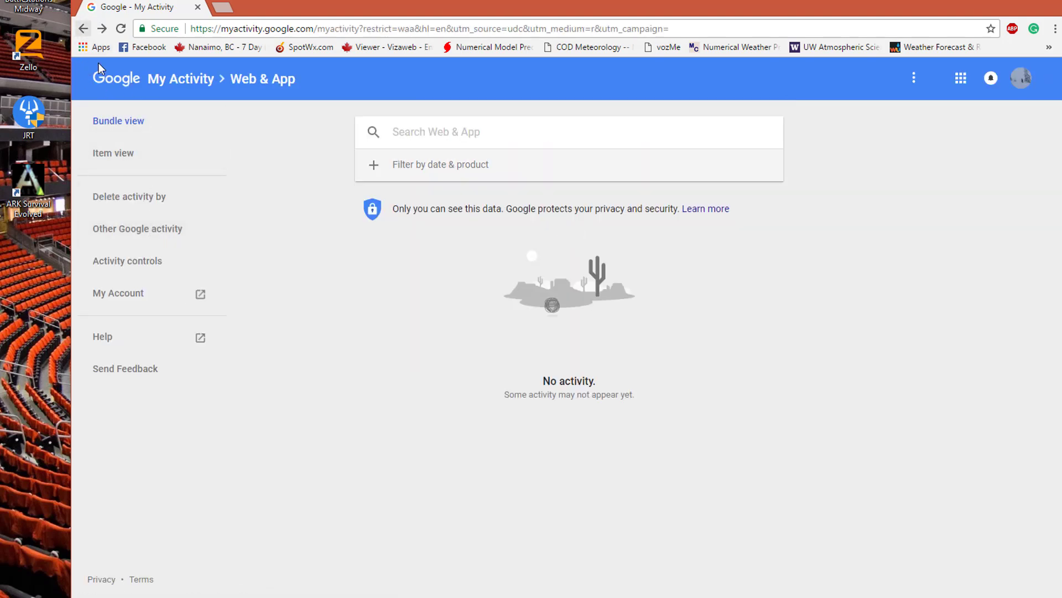
pyautogui.click(83, 29)
pyautogui.scroll(-5, 446, 240)
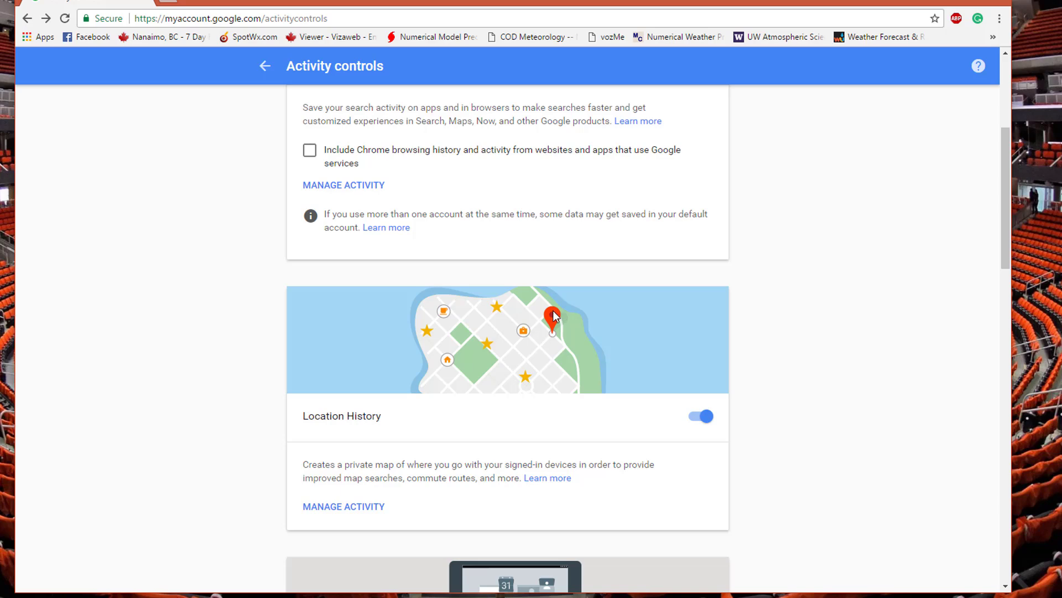
# Step: Scroll to the Location History card and open its Manage Activity timeline
pyautogui.scroll(-2, 554, 316)
pyautogui.click(322, 376)
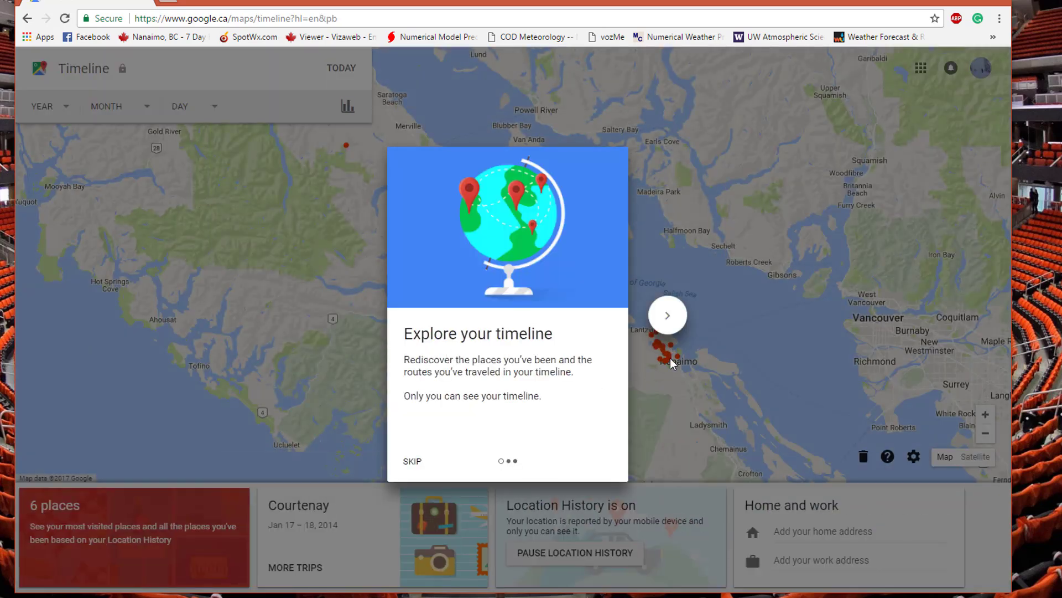
# Step: Dismiss the Timeline introduction and pan the map to the Nanaimo location dots
pyautogui.click(671, 321)
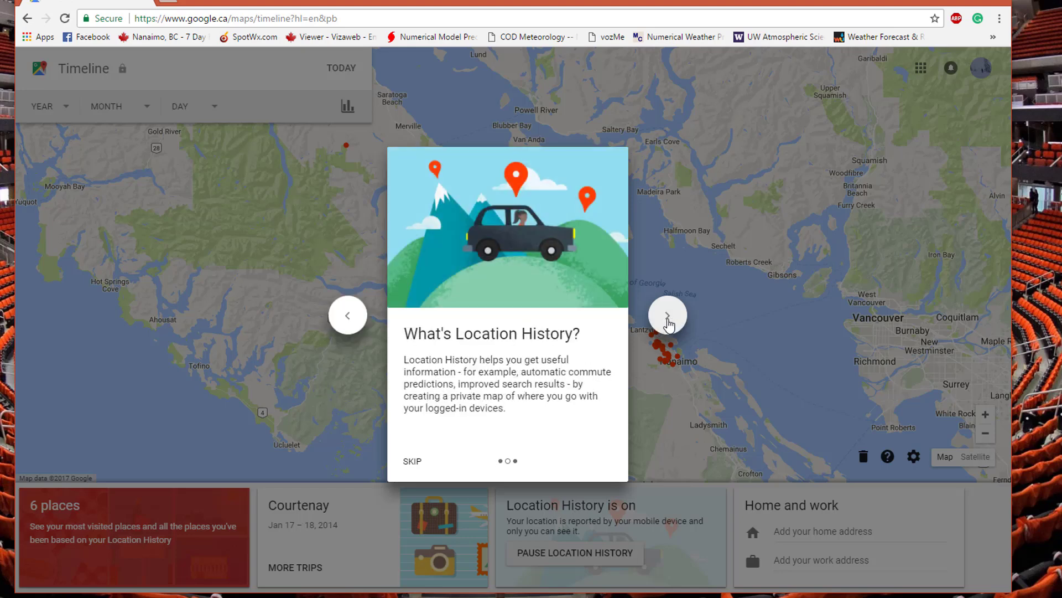
pyautogui.click(667, 318)
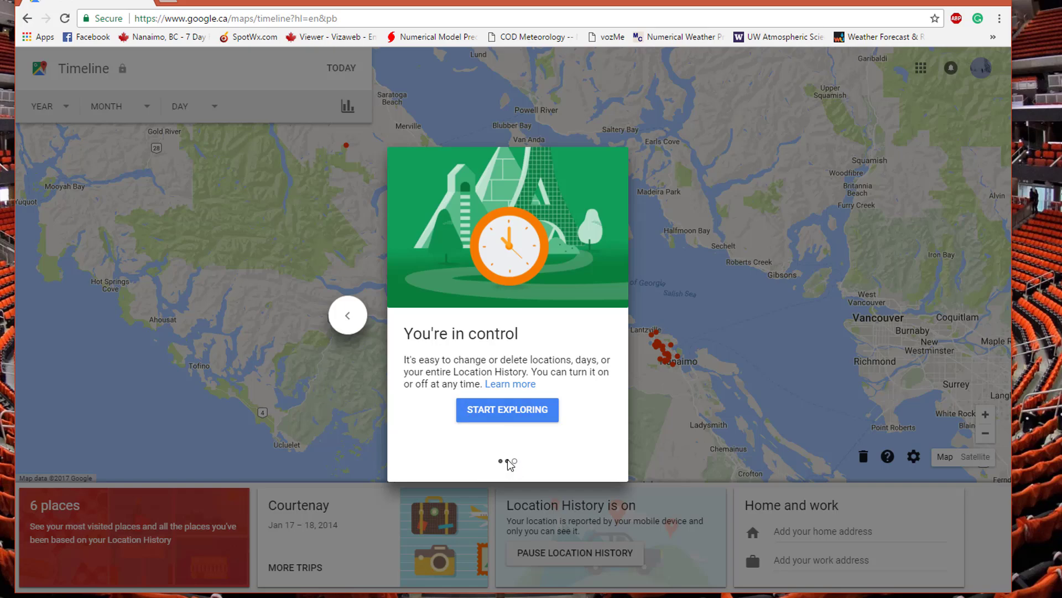
pyautogui.click(499, 410)
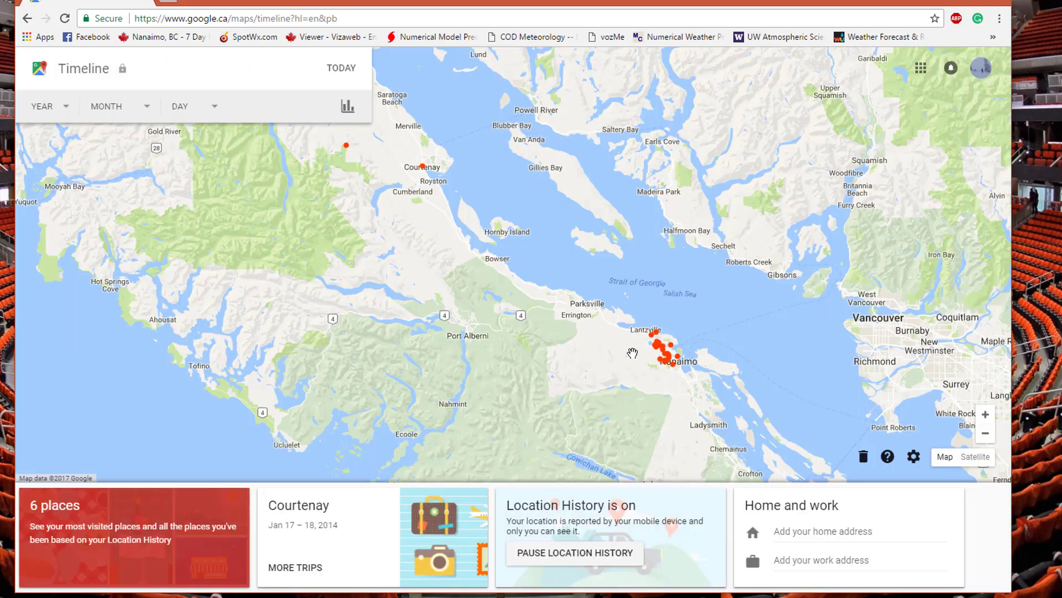
pyautogui.scroll(3, 628, 350)
pyautogui.scroll(2, 844, 391)
pyautogui.moveTo(312, 202); pyautogui.dragTo(418, 274)
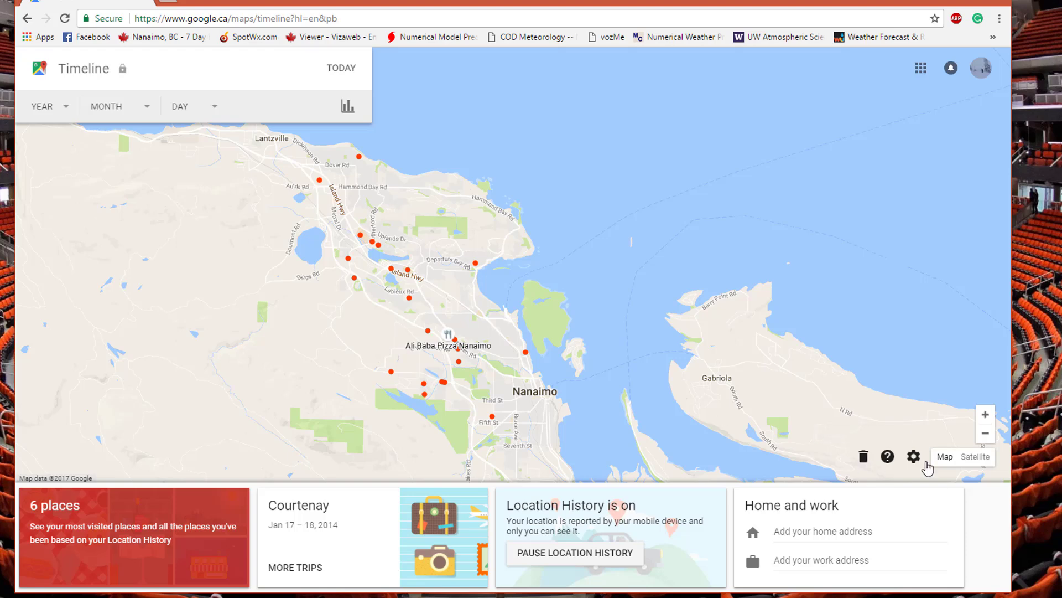
# Step: Delete all Location History after ticking 'I understand', then acknowledge and go back
pyautogui.click(863, 461)
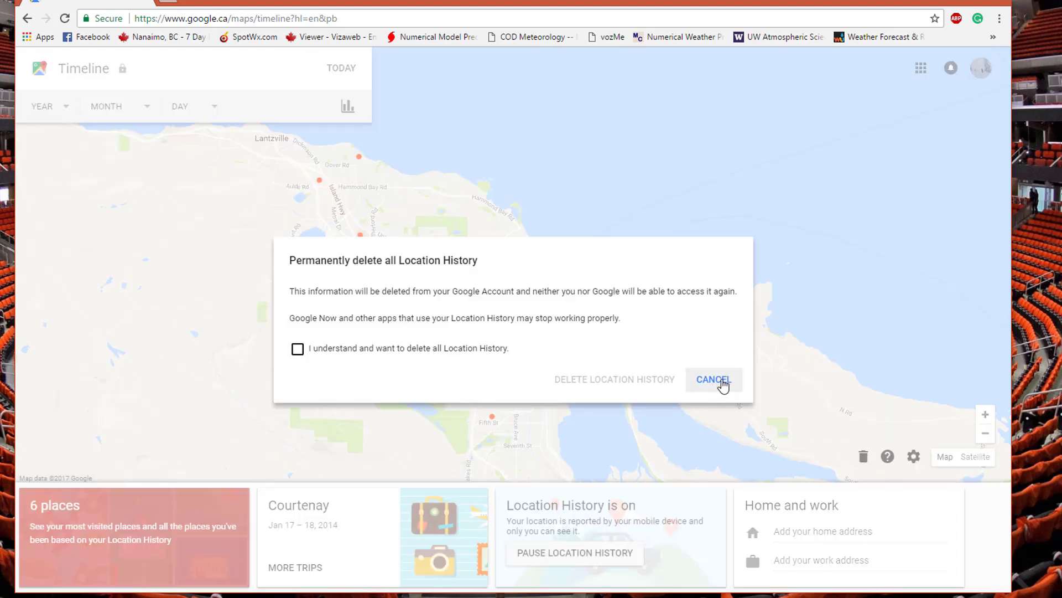
pyautogui.click(298, 349)
pyautogui.click(597, 384)
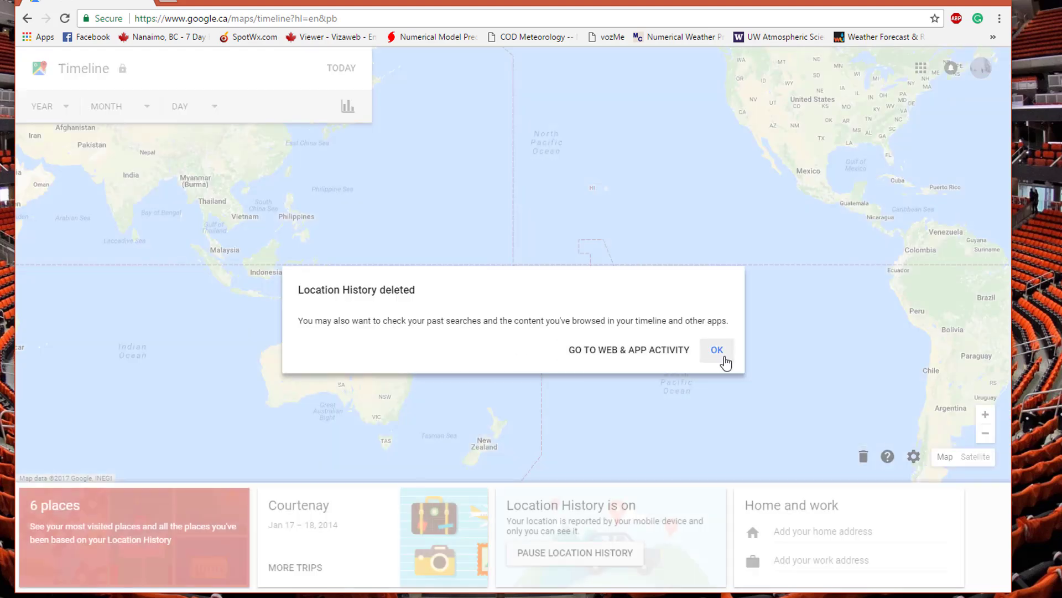
pyautogui.click(718, 352)
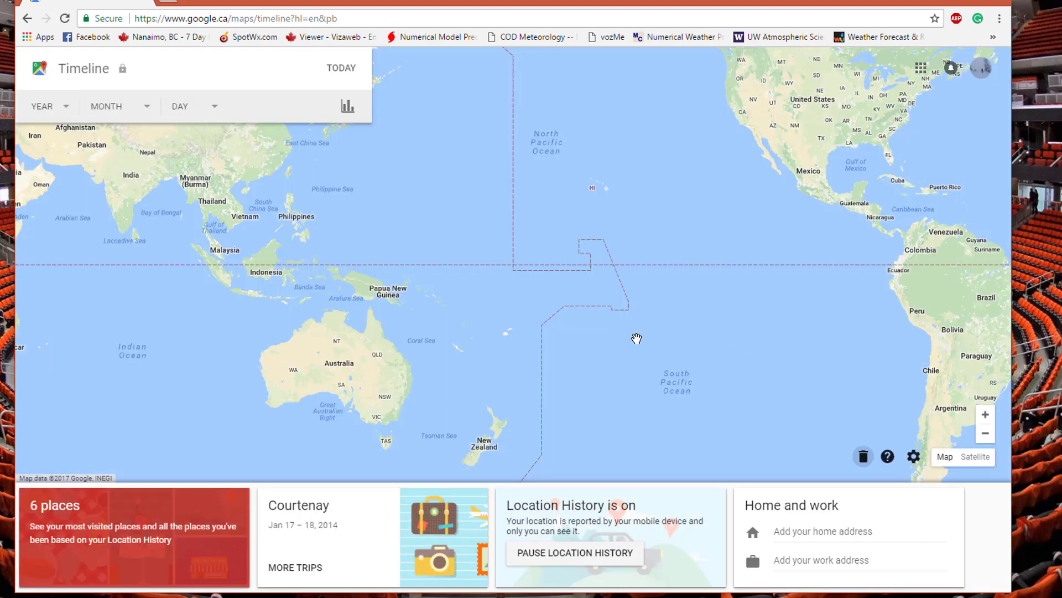
pyautogui.click(26, 19)
# Step: Back on Activity controls, switch the Location History toggle off and confirm Pause
pyautogui.click(27, 18)
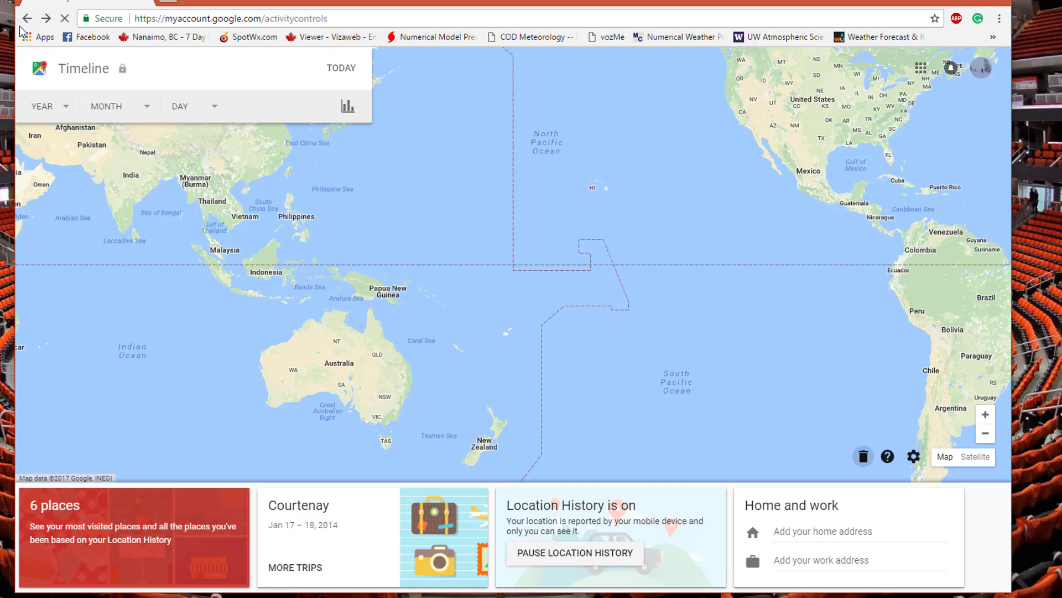
pyautogui.scroll(-5, 393, 247)
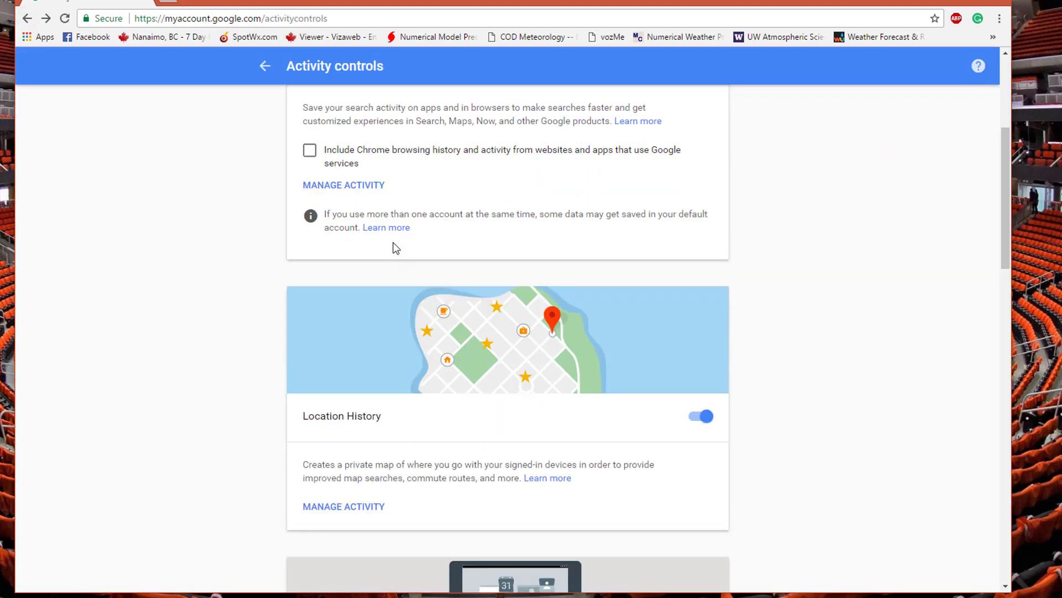
pyautogui.click(700, 418)
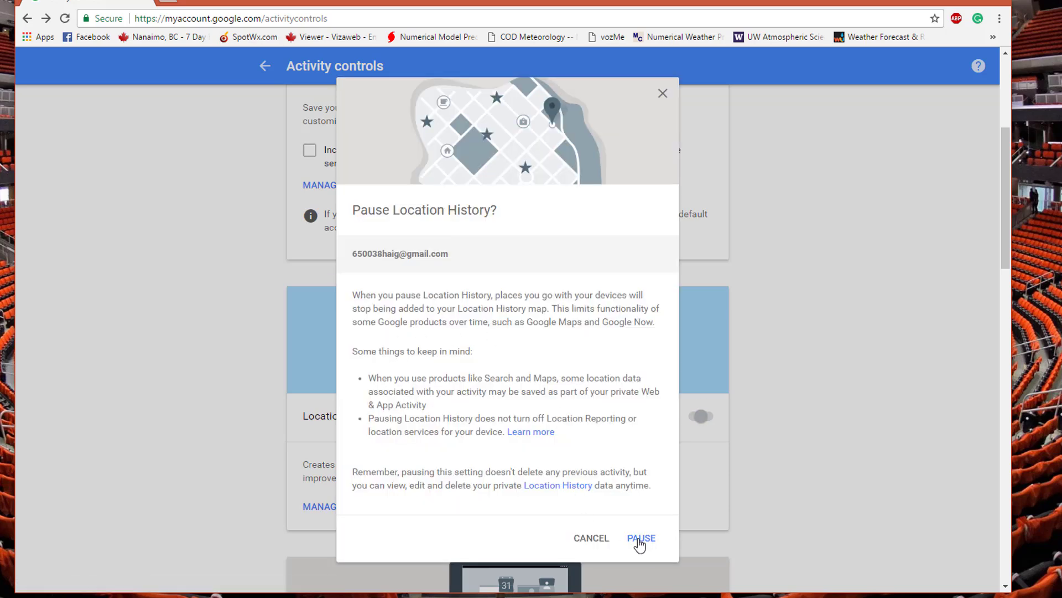
pyautogui.click(640, 539)
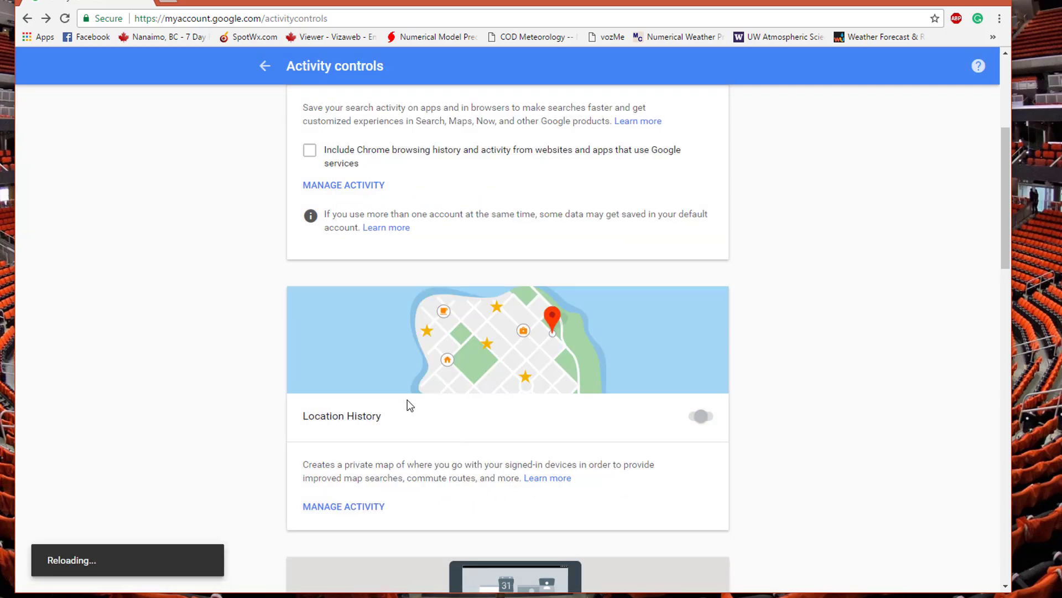
# Step: Scroll through the remaining activity controls, including Device Information
pyautogui.scroll(-3, 418, 409)
pyautogui.scroll(-2, 420, 410)
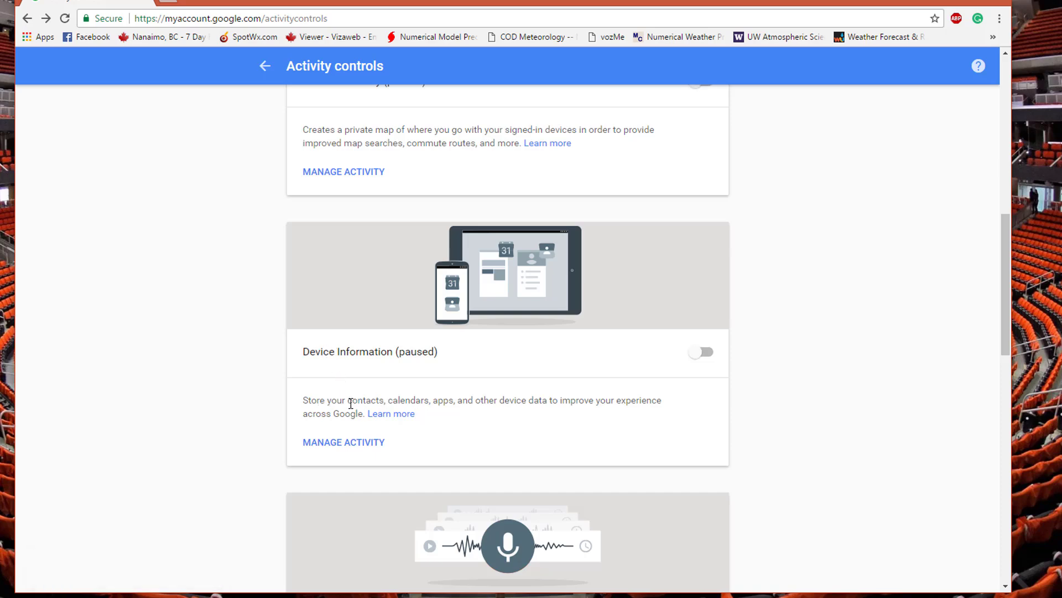
pyautogui.scroll(-3, 351, 393)
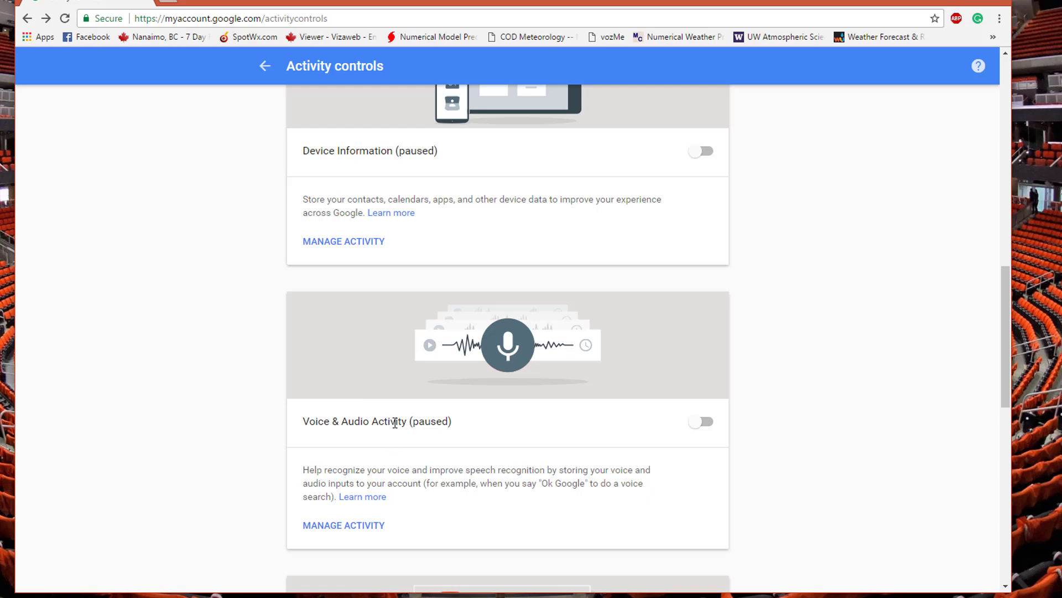
pyautogui.scroll(-2, 395, 422)
pyautogui.scroll(1, 316, 254)
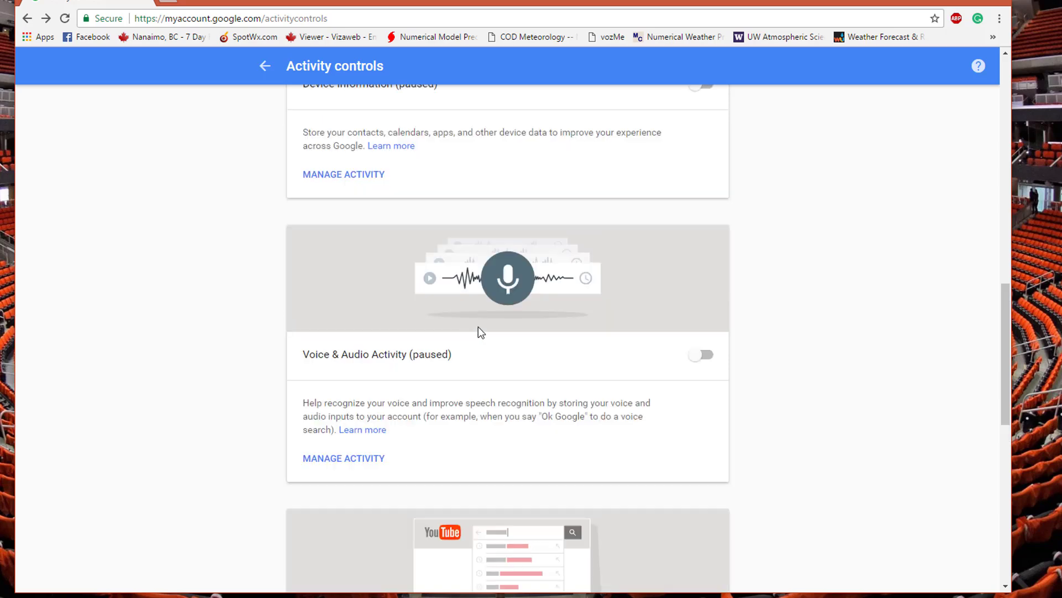
pyautogui.scroll(6, 478, 327)
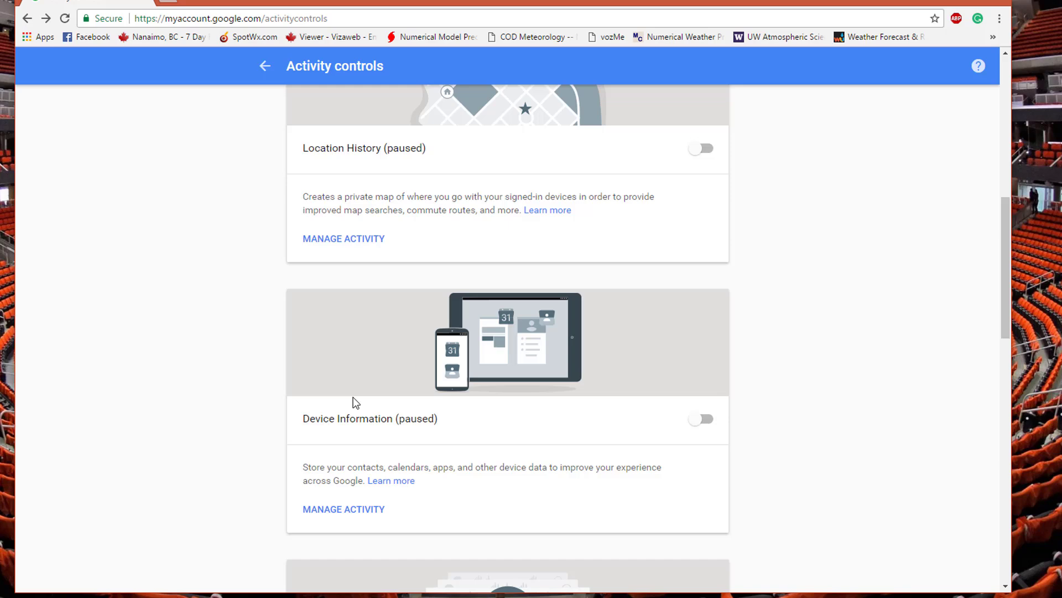
pyautogui.scroll(10, 353, 397)
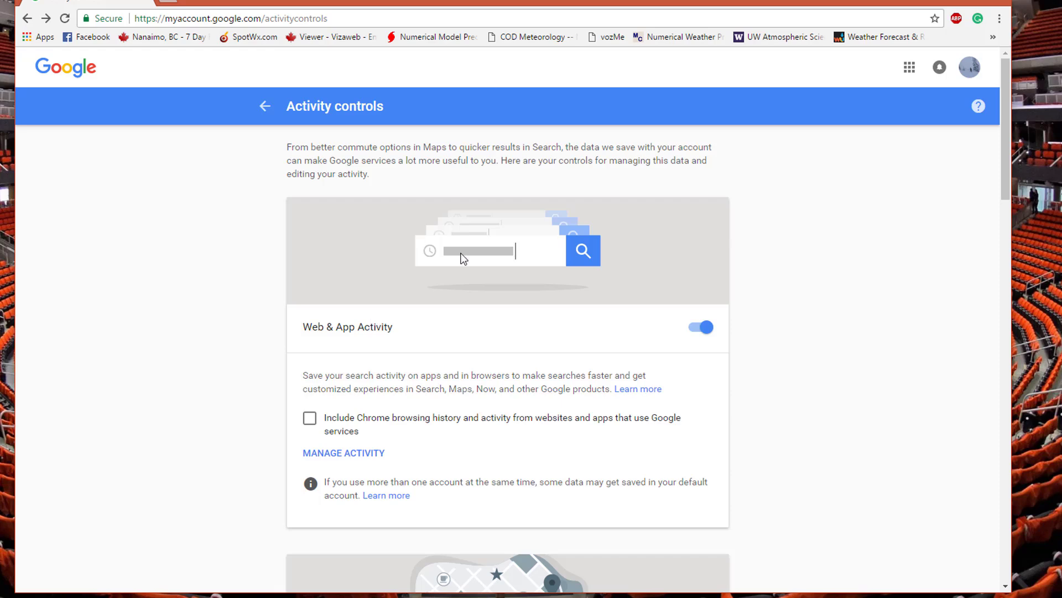
# Step: Switch the YouTube Watch History toggle off, confirm Pause, and scroll back to the top
pyautogui.scroll(-20, 464, 210)
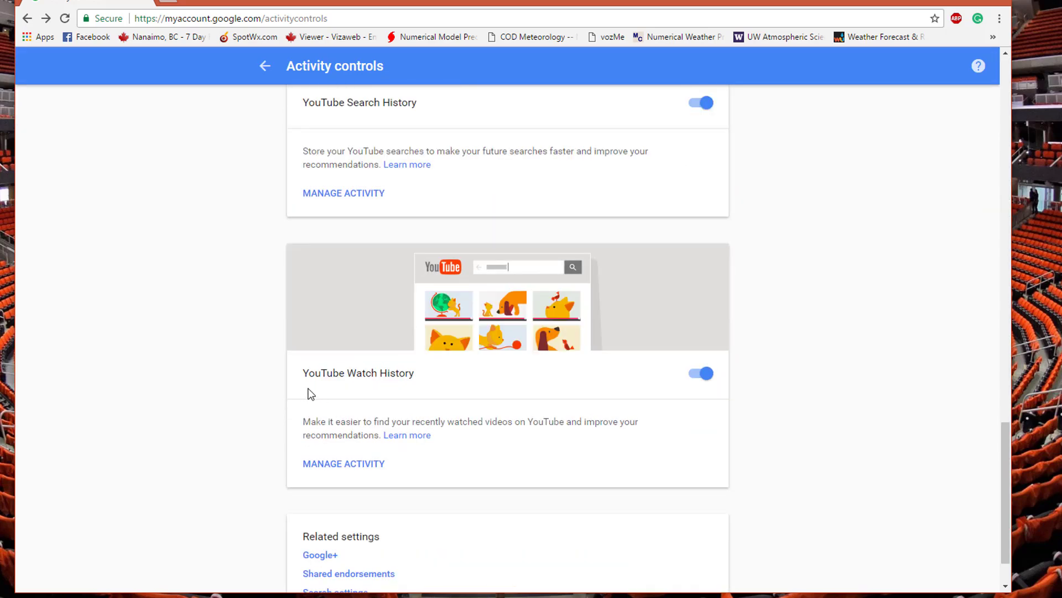
pyautogui.scroll(-1, 343, 366)
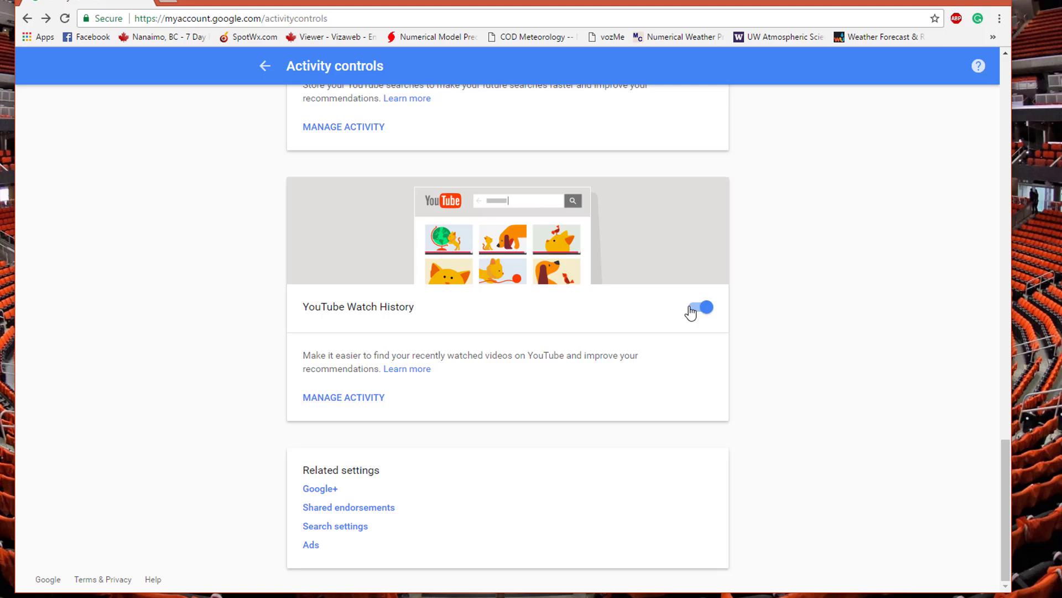
pyautogui.click(690, 313)
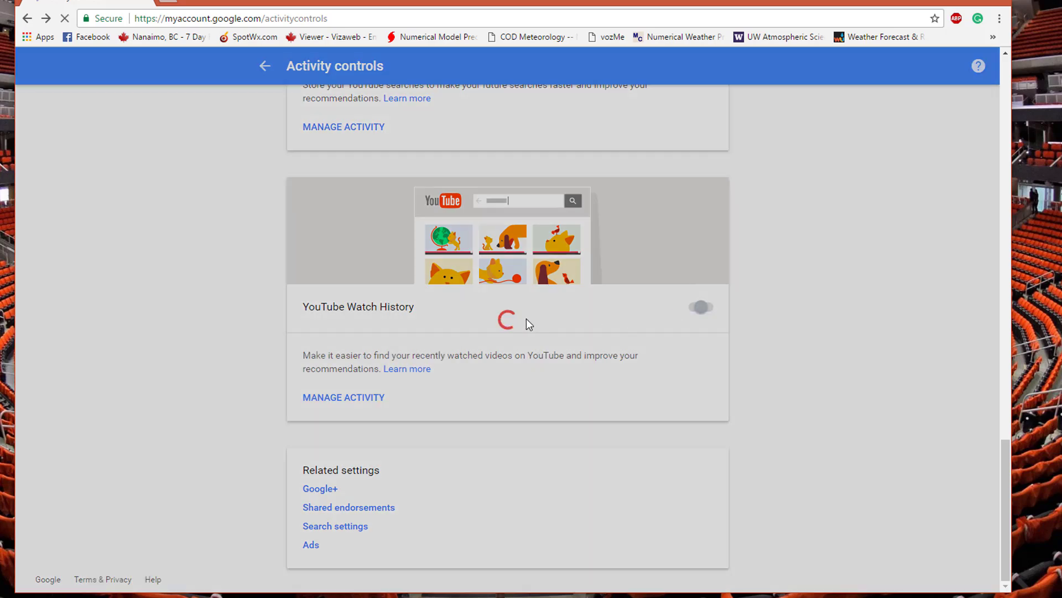
pyautogui.click(639, 489)
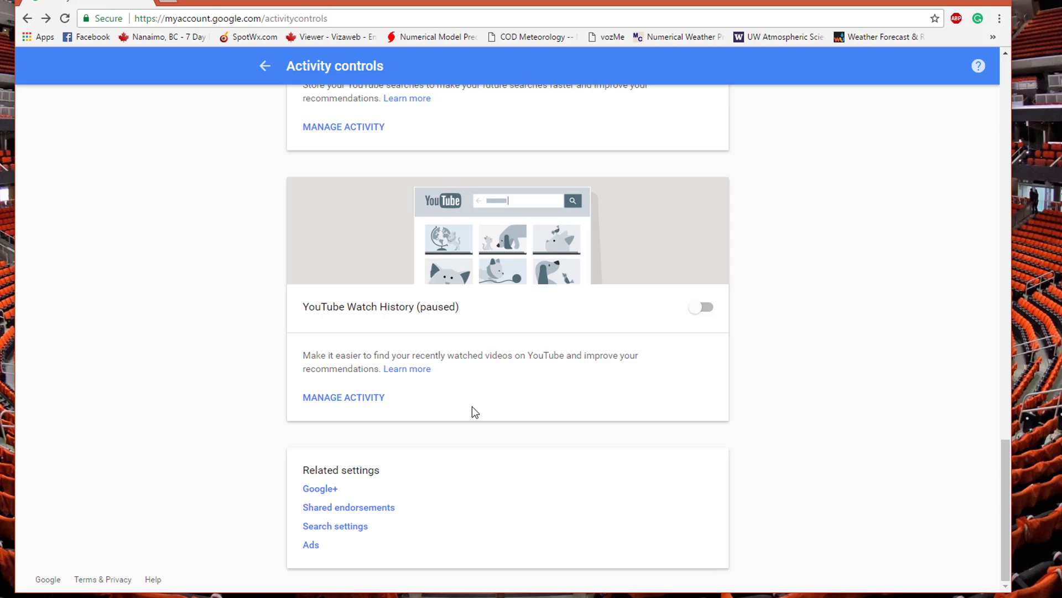
pyautogui.scroll(5, 472, 406)
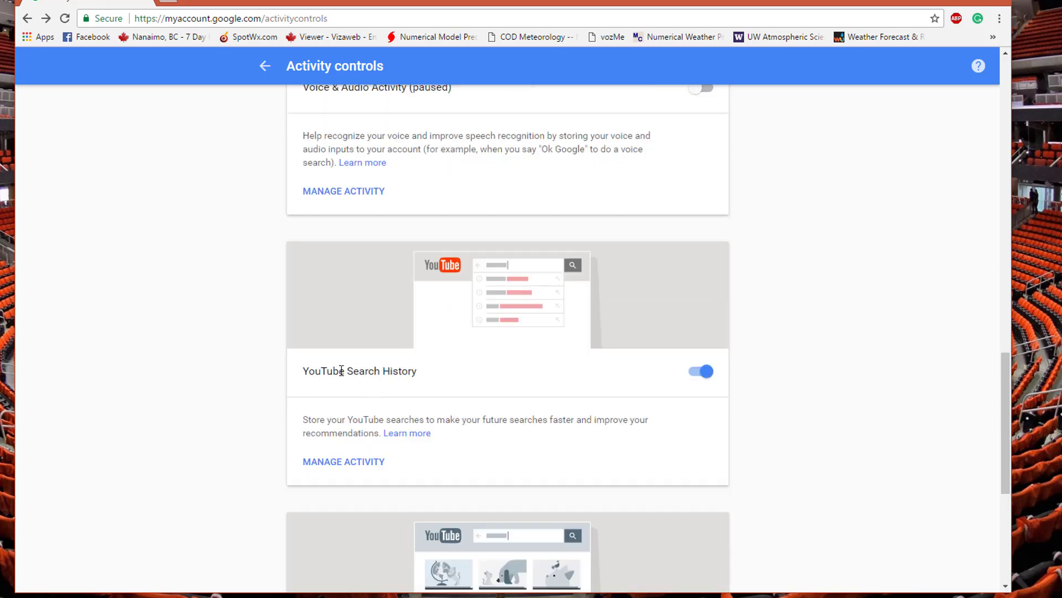
pyautogui.scroll(-2, 471, 384)
pyautogui.scroll(-3, 473, 386)
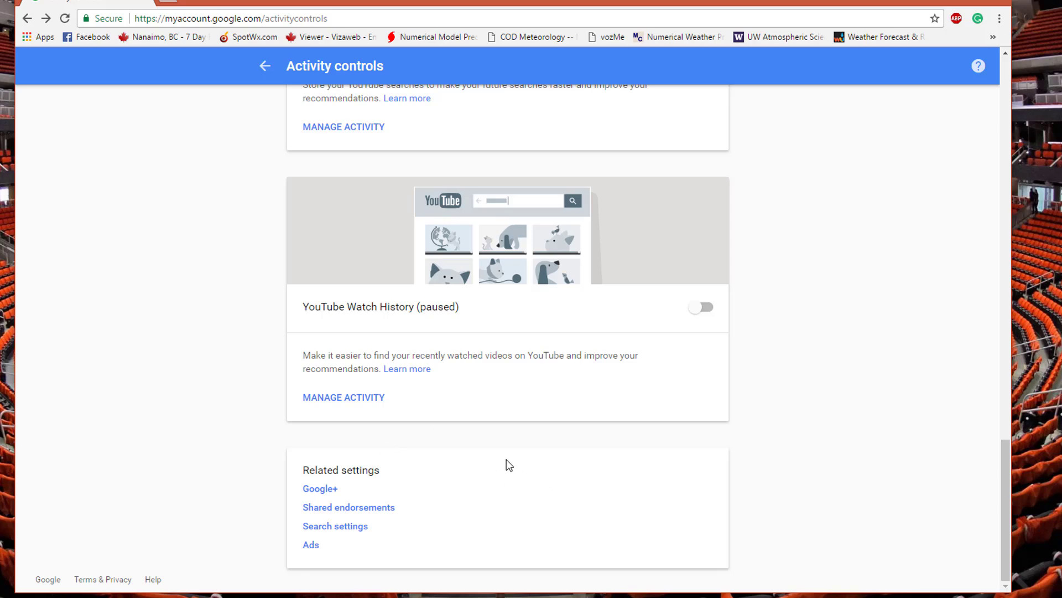
pyautogui.scroll(15, 497, 454)
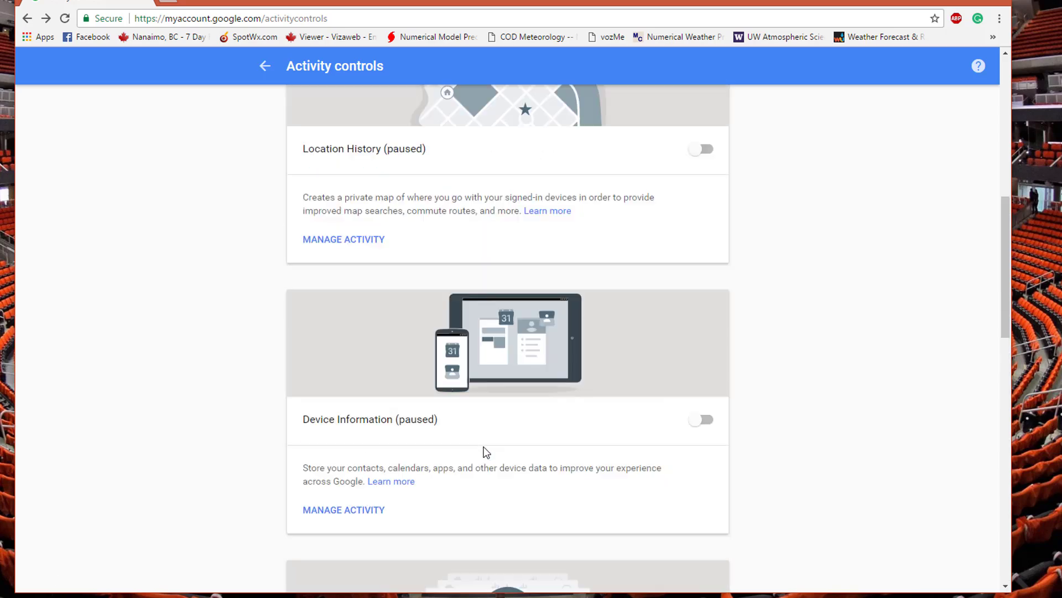
pyautogui.scroll(10, 485, 452)
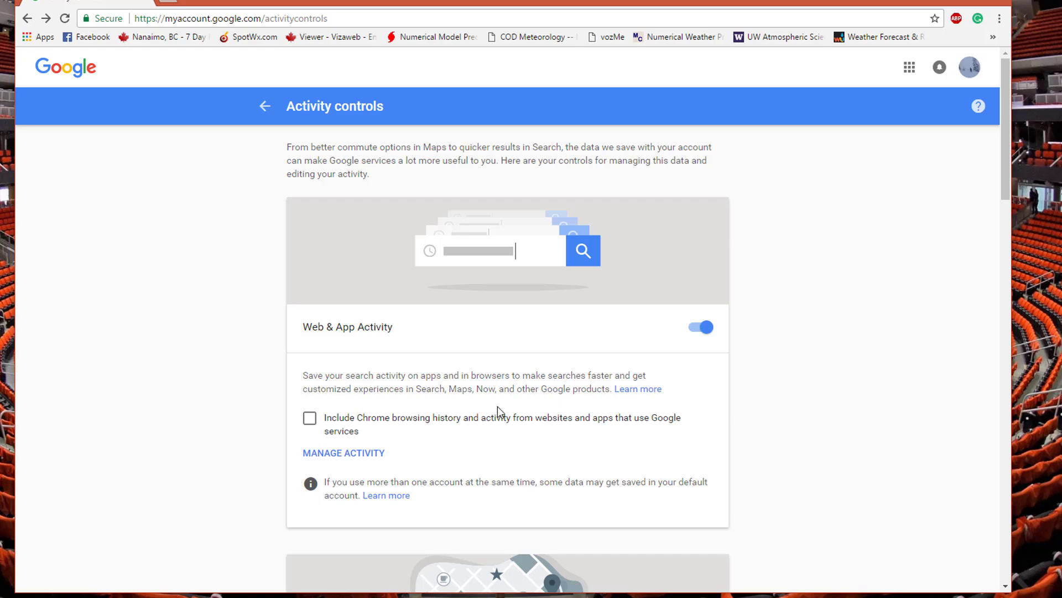